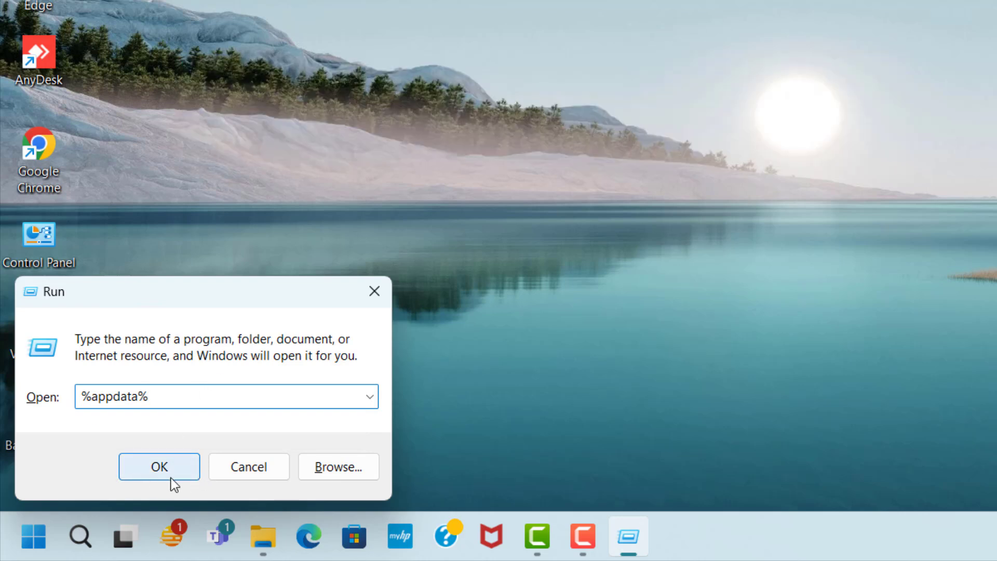
Run %appdata%, go up to the AppData folder and open the Temp folder inside Local.
{"action": "left_click", "coordinate": [183, 477]}
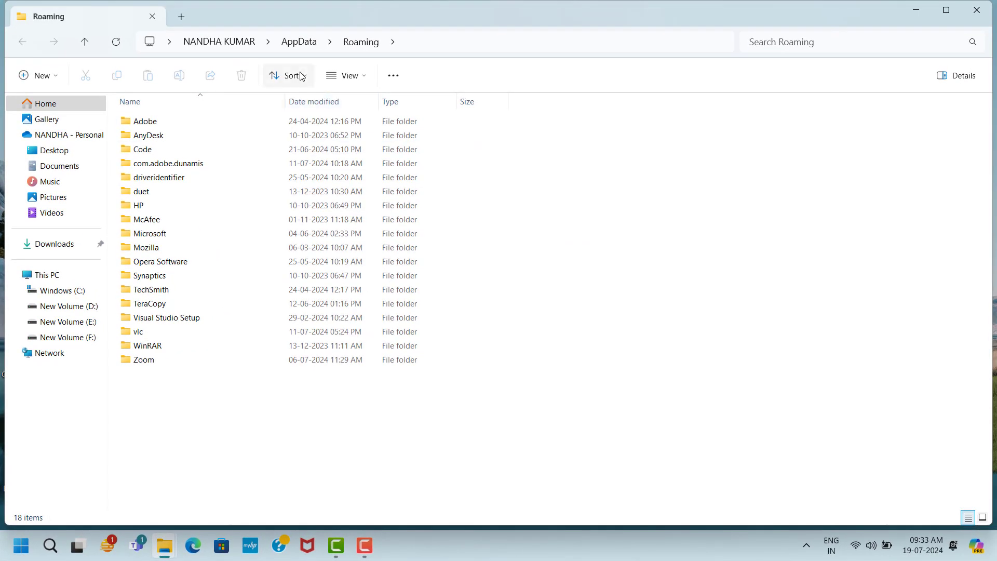
{"action": "left_click", "coordinate": [311, 42]}
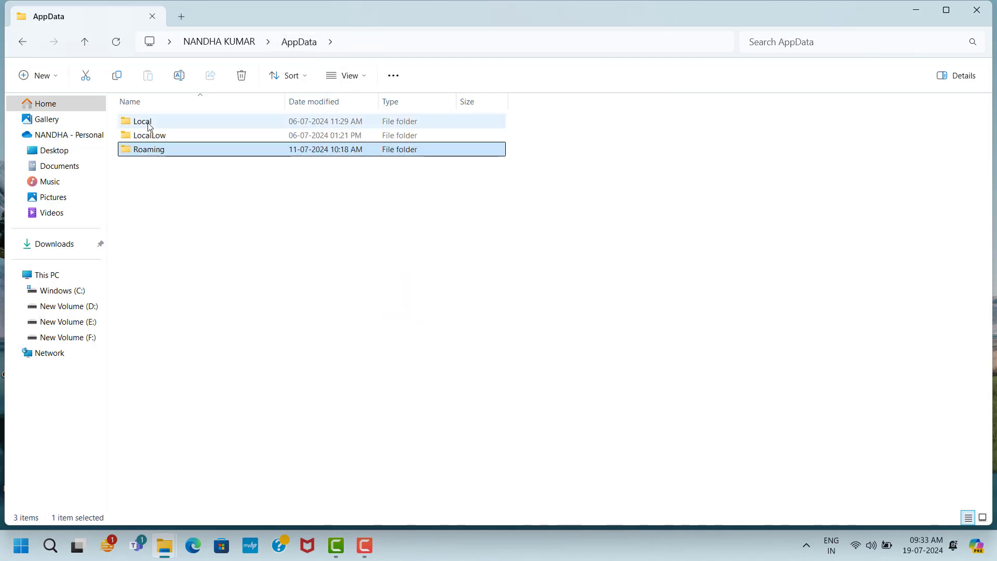
{"action": "left_click", "coordinate": [120, 126]}
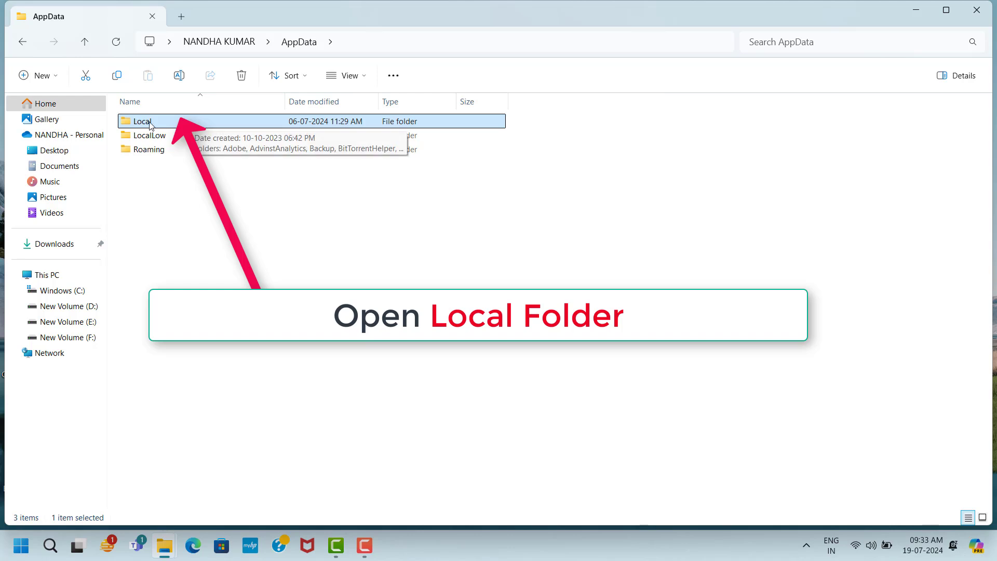
{"action": "double_click", "coordinate": [165, 125]}
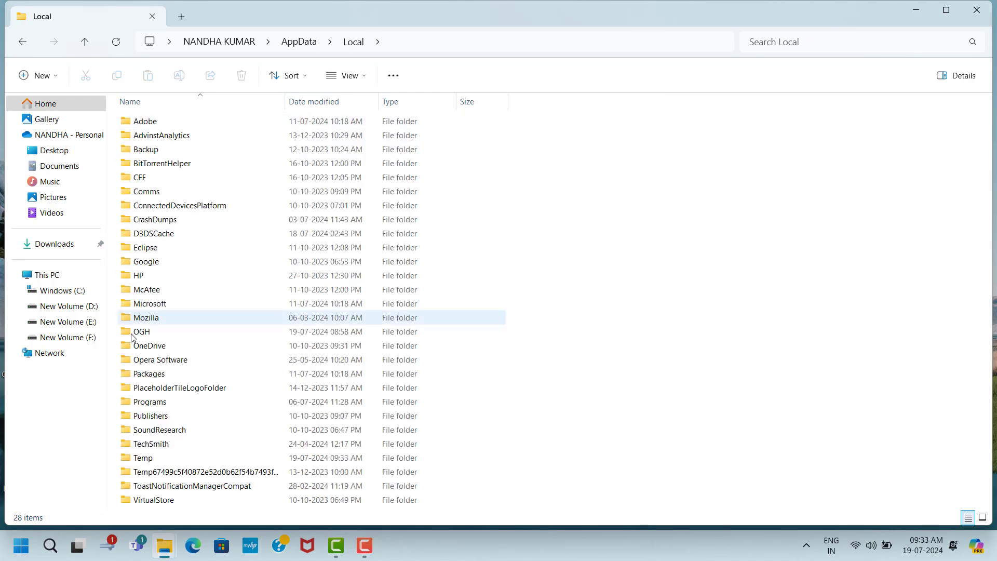
{"action": "left_click", "coordinate": [144, 462]}
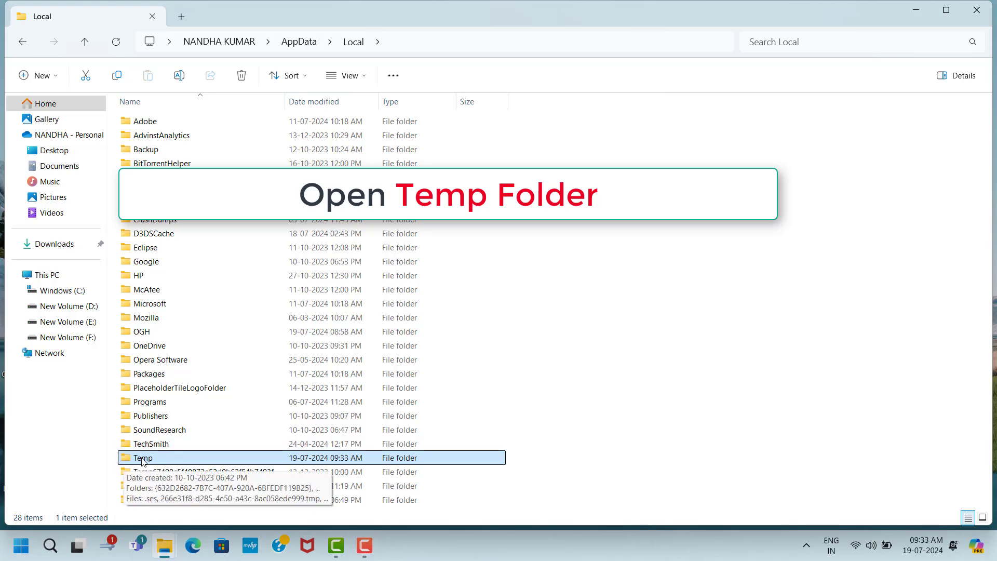
{"action": "double_click", "coordinate": [171, 459]}
Select all files and folders in the Local Temp folder and delete them.
{"action": "left_click", "coordinate": [246, 127]}
{"action": "key", "text": "ctrl+a"}
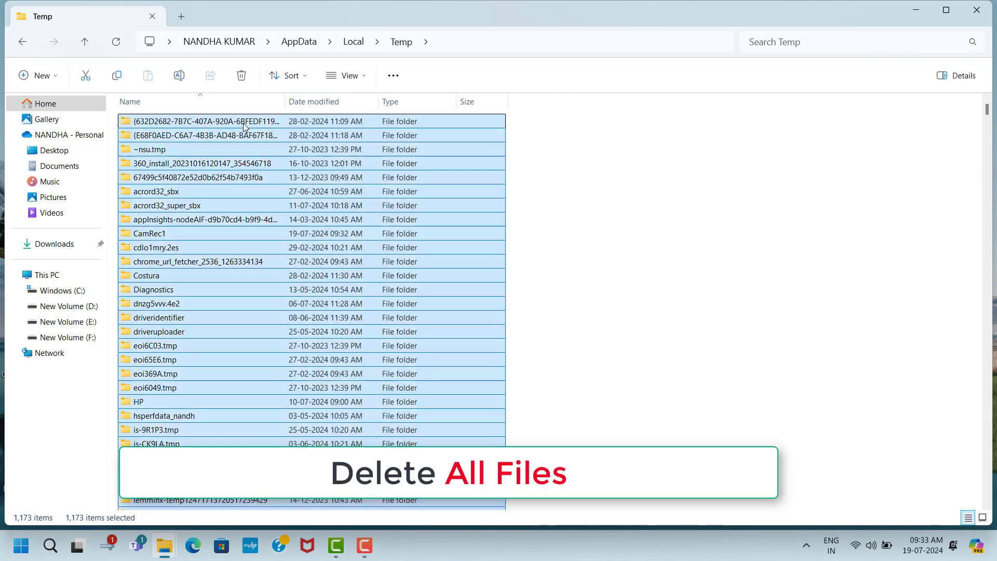
{"action": "right_click", "coordinate": [245, 126]}
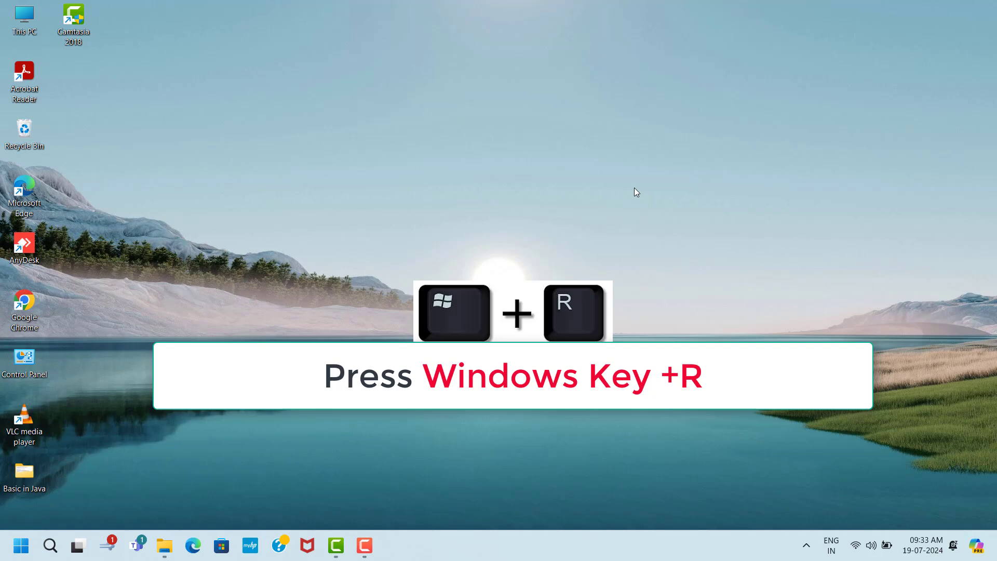
Open the Windows Temp folder with the Run command temp and delete all of its contents.
{"action": "key", "text": "super+r"}
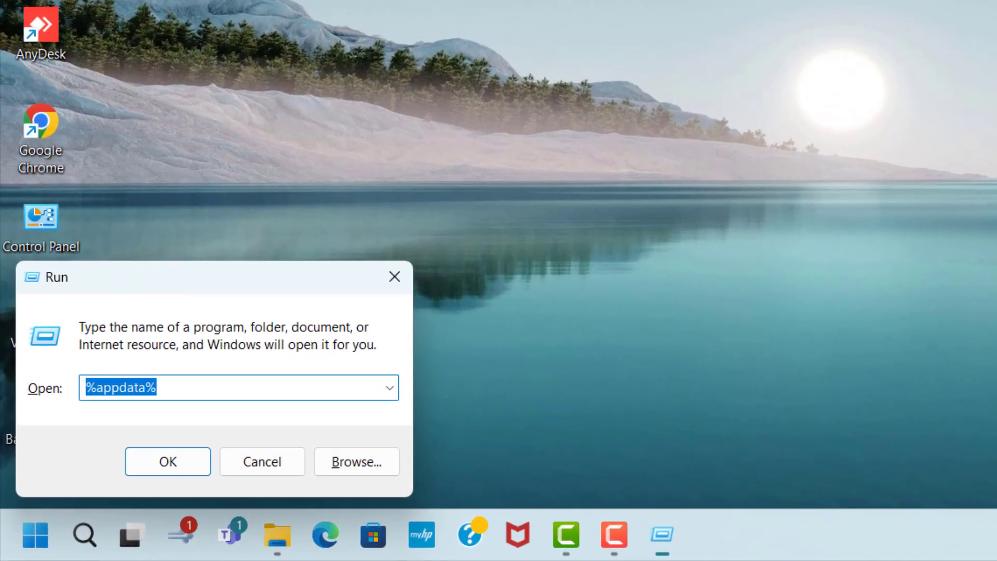
{"action": "type", "text": "temp"}
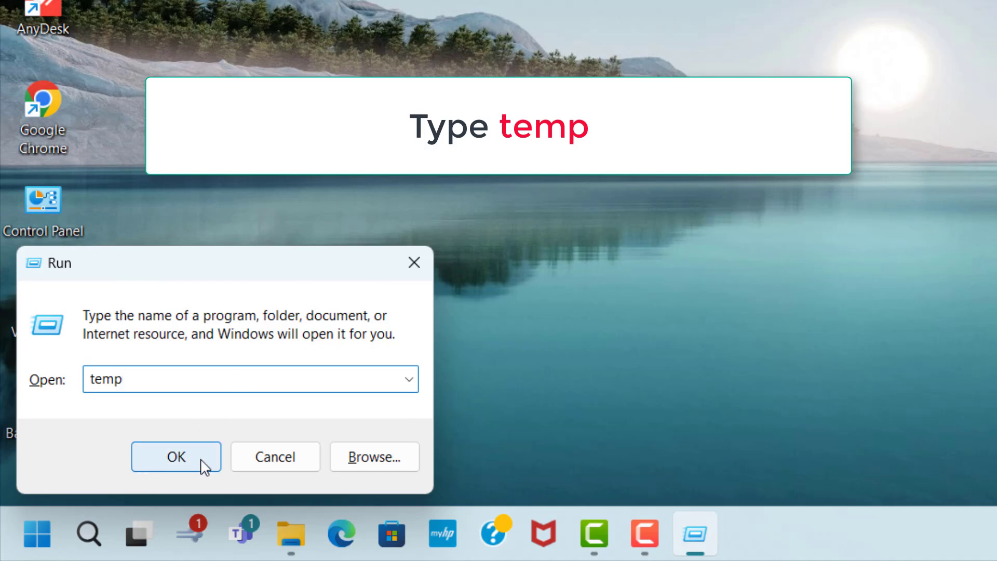
{"action": "left_click", "coordinate": [218, 461]}
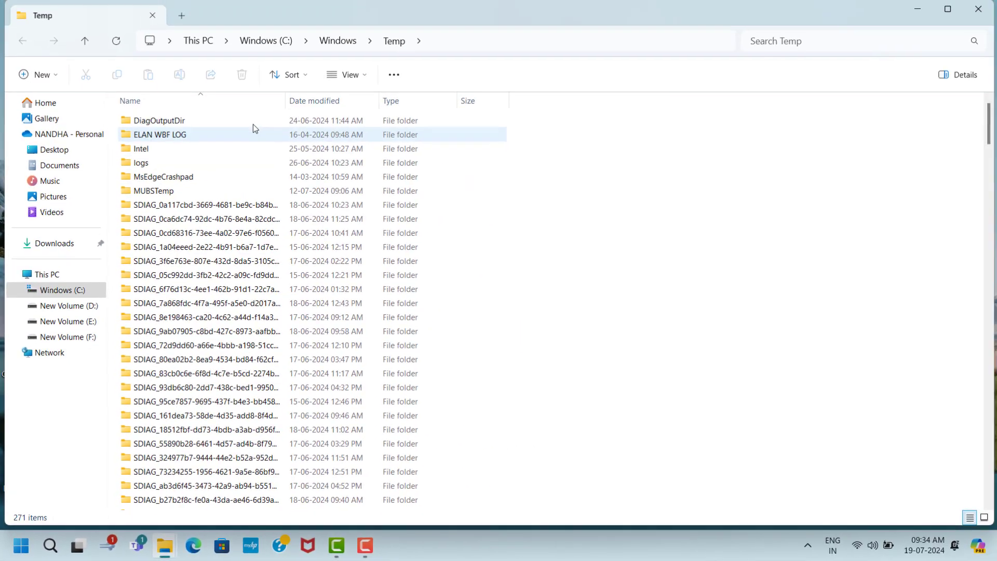
{"action": "left_click", "coordinate": [253, 125]}
{"action": "key", "text": "ctrl+a"}
{"action": "right_click", "coordinate": [253, 126]}
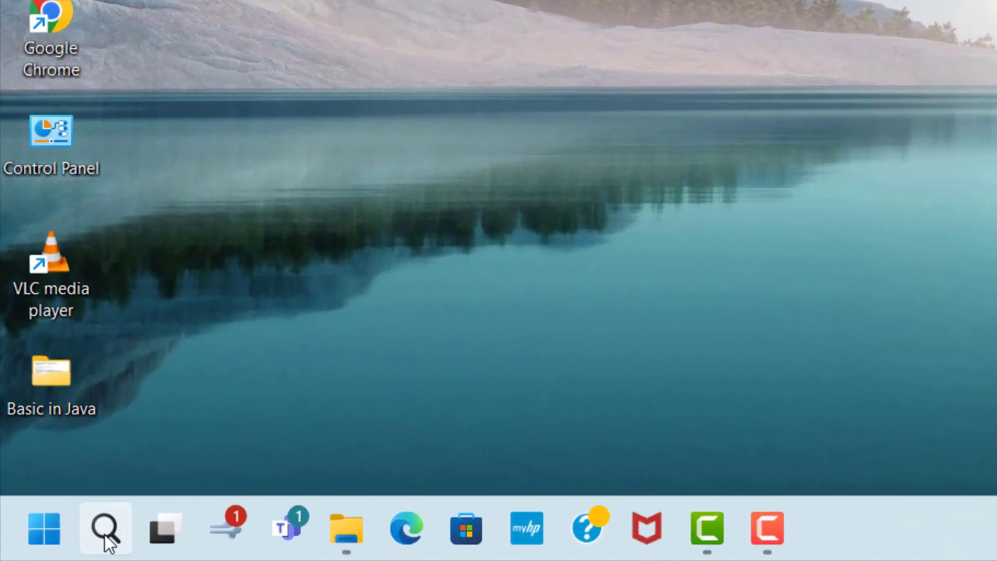
Search Windows for Check for updates, open the Windows Update settings and check for updates.
{"action": "left_click", "coordinate": [106, 543]}
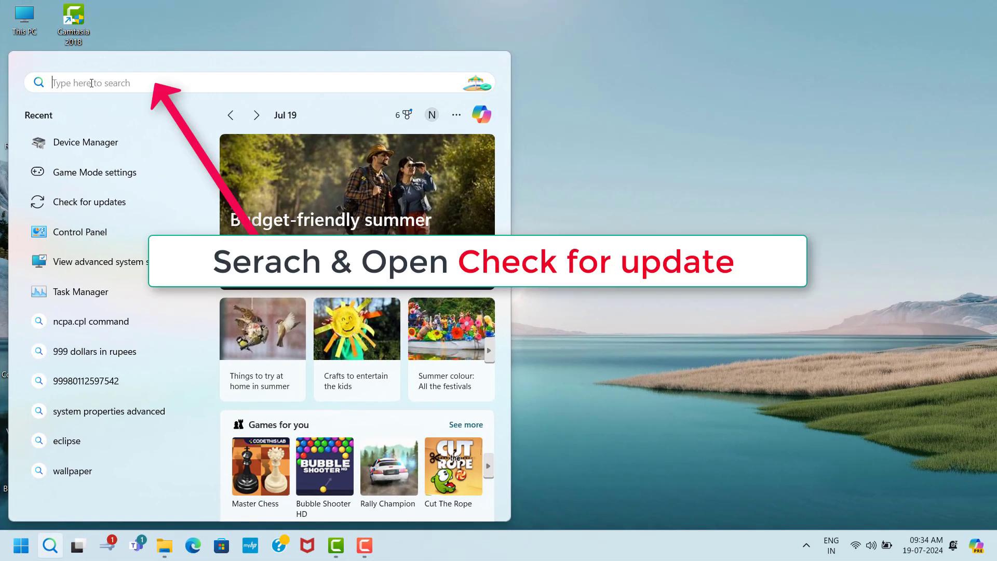
{"action": "type", "text": "che"}
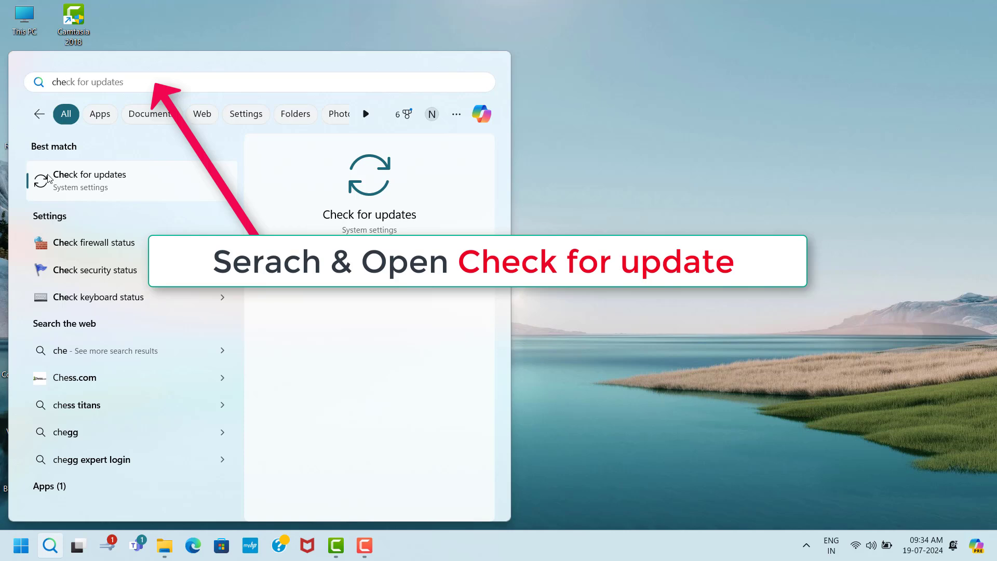
{"action": "left_click", "coordinate": [125, 181]}
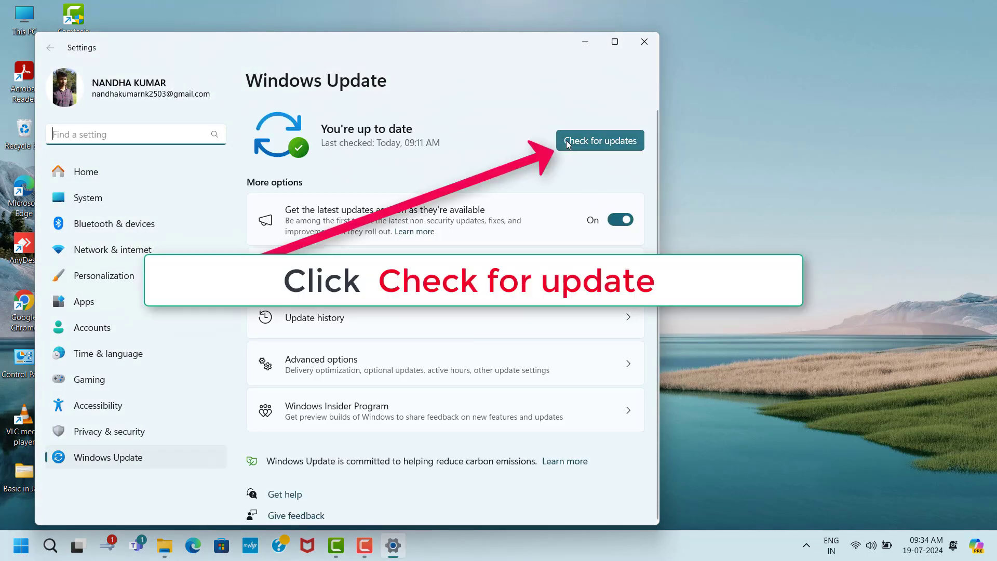
{"action": "left_click", "coordinate": [603, 149]}
{"action": "left_click", "coordinate": [613, 148]}
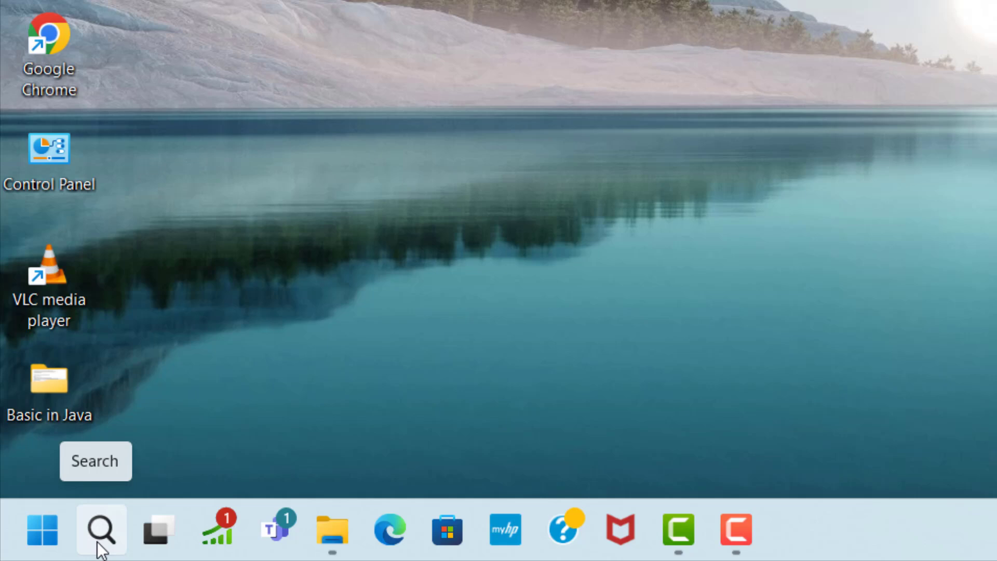
Search Windows for the Game Mode settings, open them and turn Game Mode on.
{"action": "left_click", "coordinate": [99, 543]}
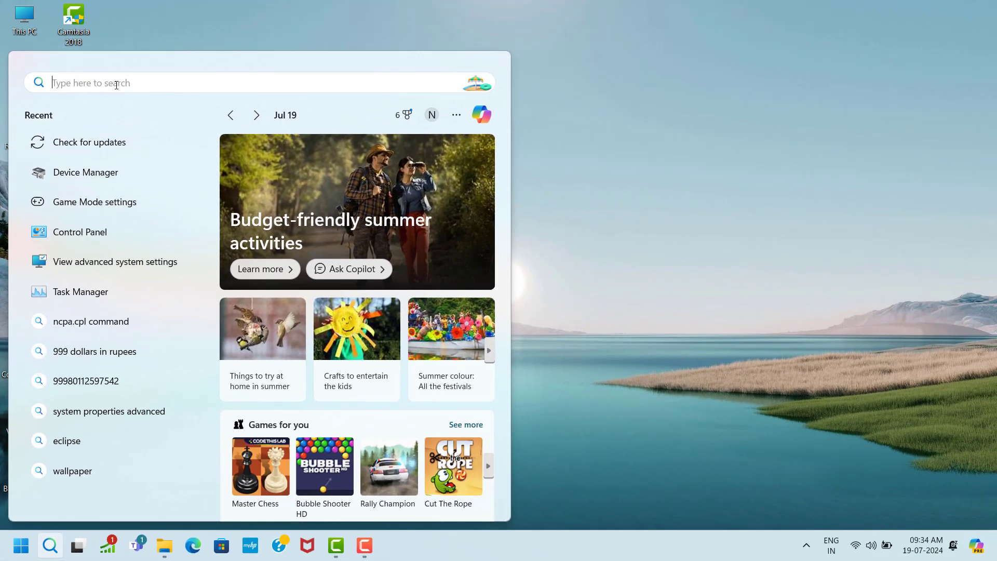
{"action": "type", "text": "game m"}
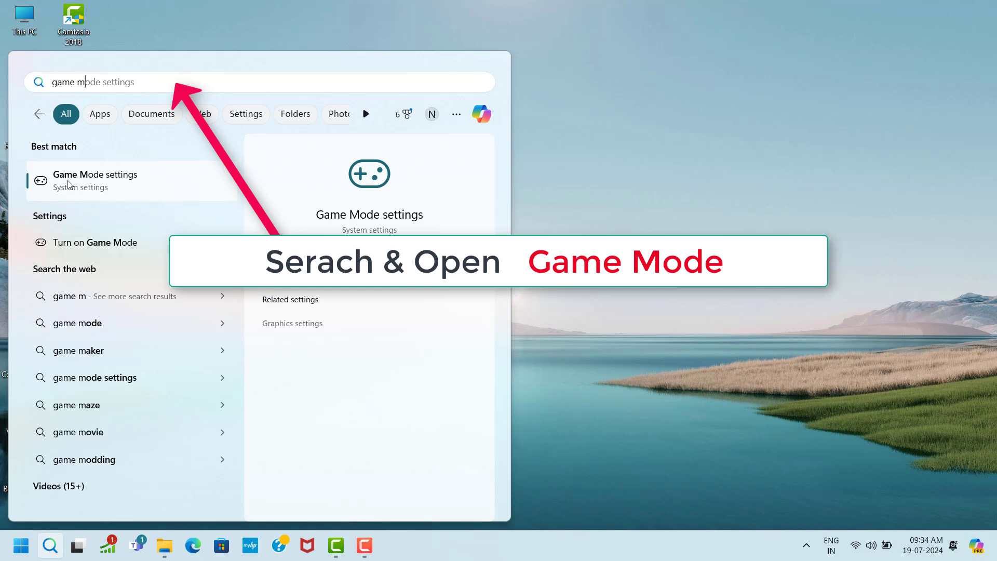
{"action": "left_click", "coordinate": [159, 191]}
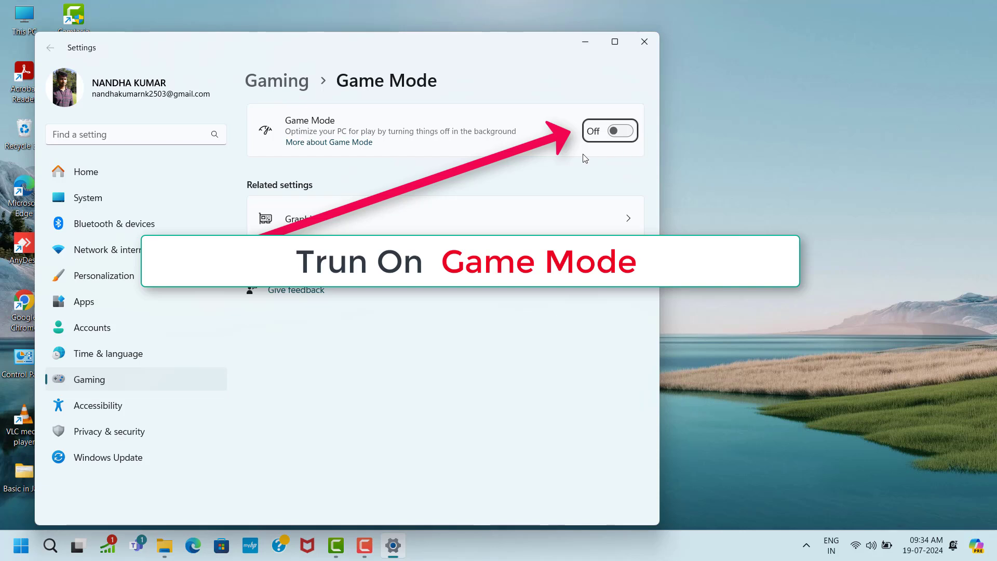
{"action": "left_click", "coordinate": [623, 131]}
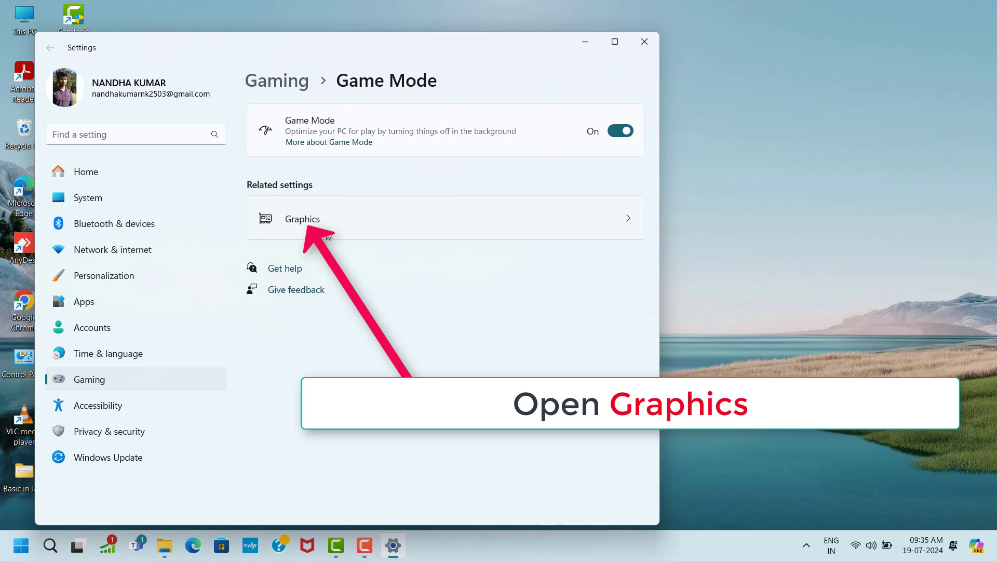
Open the default graphics settings from the related Graphics page and turn on optimizations for windowed games.
{"action": "left_click", "coordinate": [430, 223]}
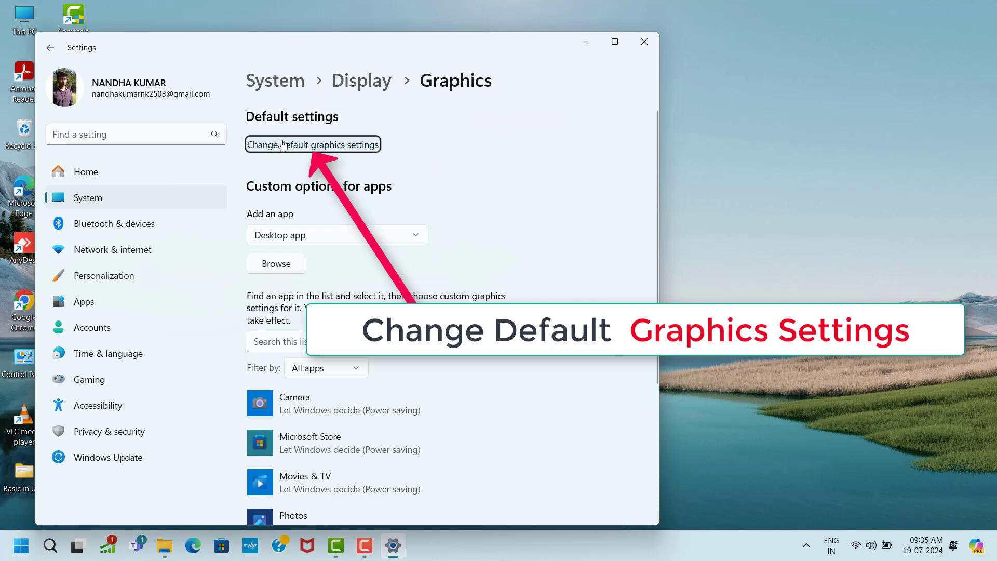
{"action": "left_click", "coordinate": [325, 147]}
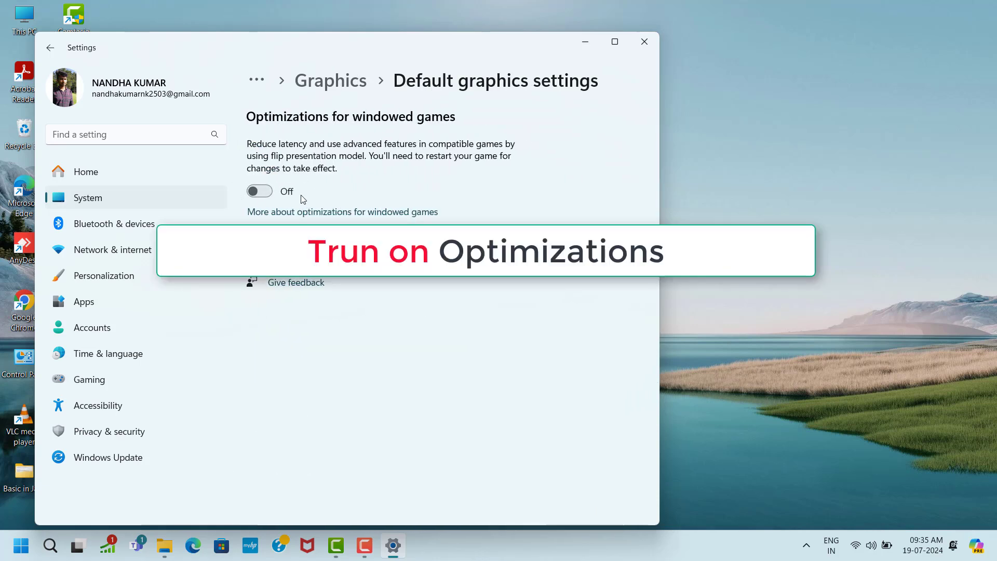
{"action": "left_click", "coordinate": [269, 192]}
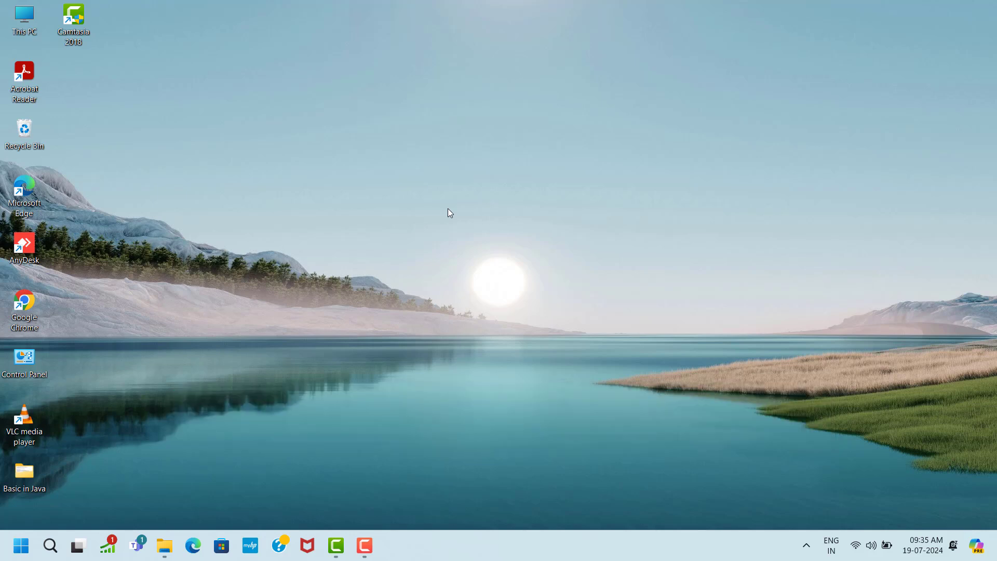
Switch to Google Chrome, search for directx setup and download the English DirectX End-User Runtime Web Installer from Microsoft.
{"action": "double_click", "coordinate": [39, 300]}
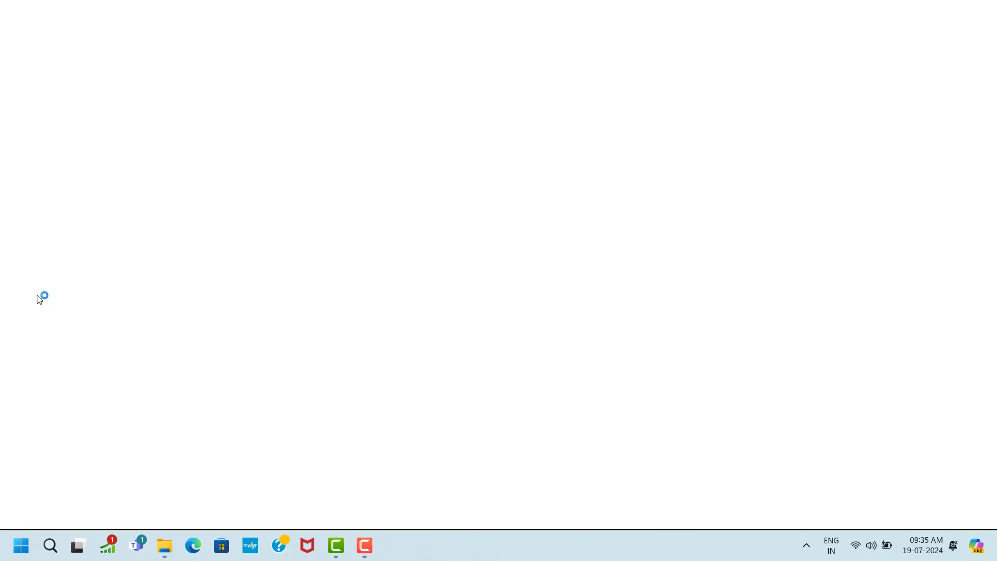
{"action": "left_click", "coordinate": [383, 283]}
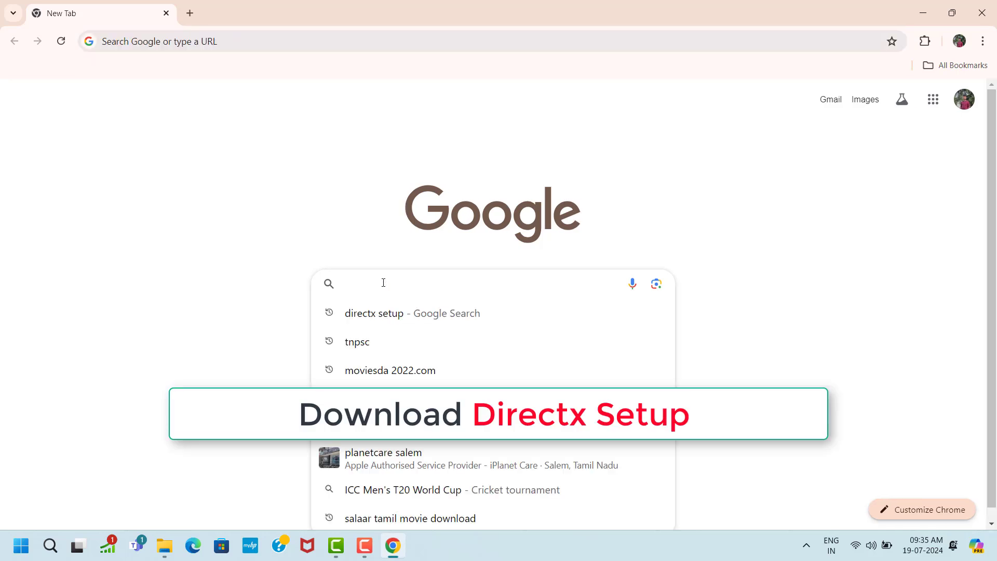
{"action": "type", "text": "directx setup"}
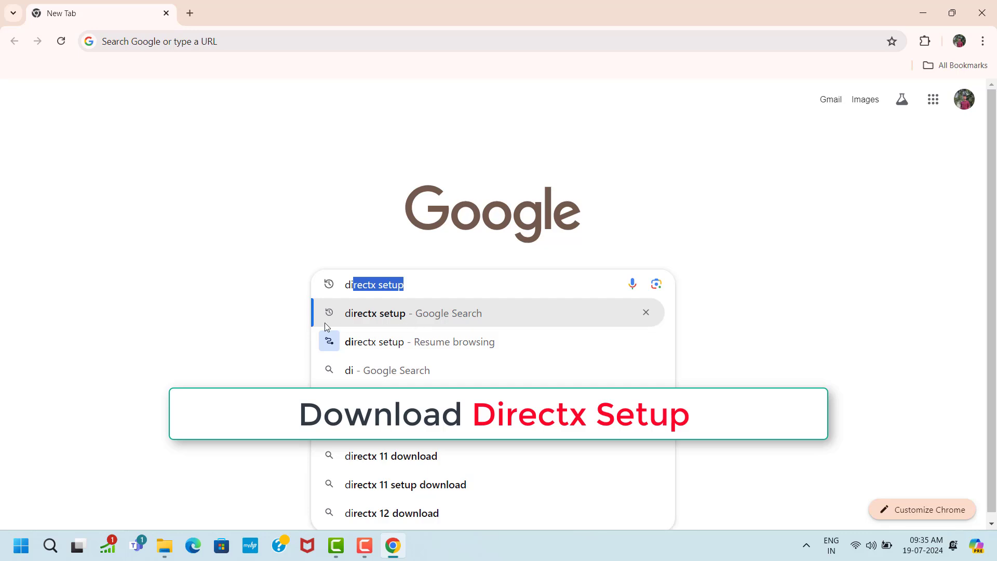
{"action": "left_click", "coordinate": [380, 314]}
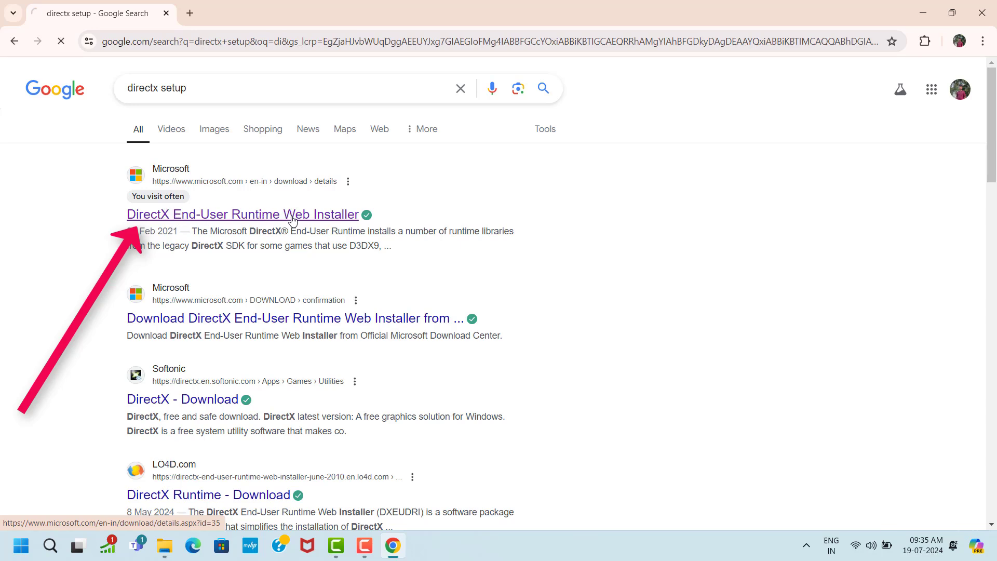
{"action": "scroll", "coordinate": [560, 188], "scroll_direction": "down", "scroll_amount": 5}
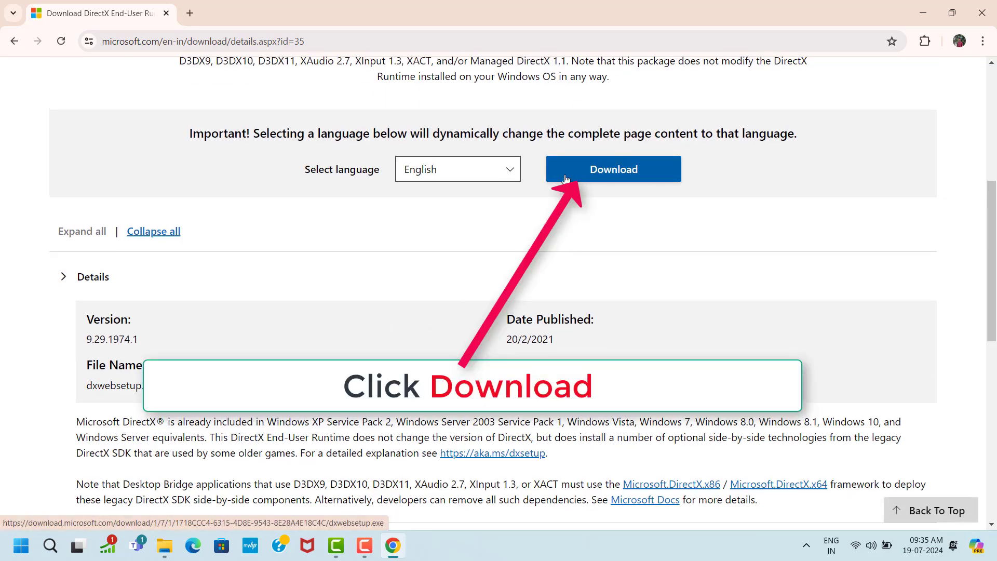
{"action": "left_click", "coordinate": [568, 172]}
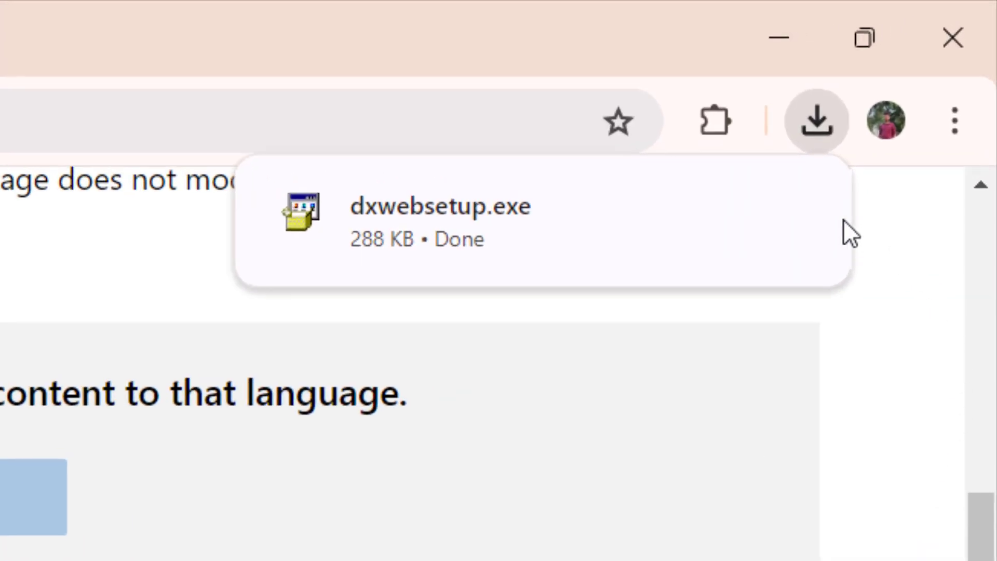
Launch the downloaded dxwebsetup.exe, accept the license agreement and proceed through the DirectX setup wizard.
{"action": "left_click", "coordinate": [788, 207]}
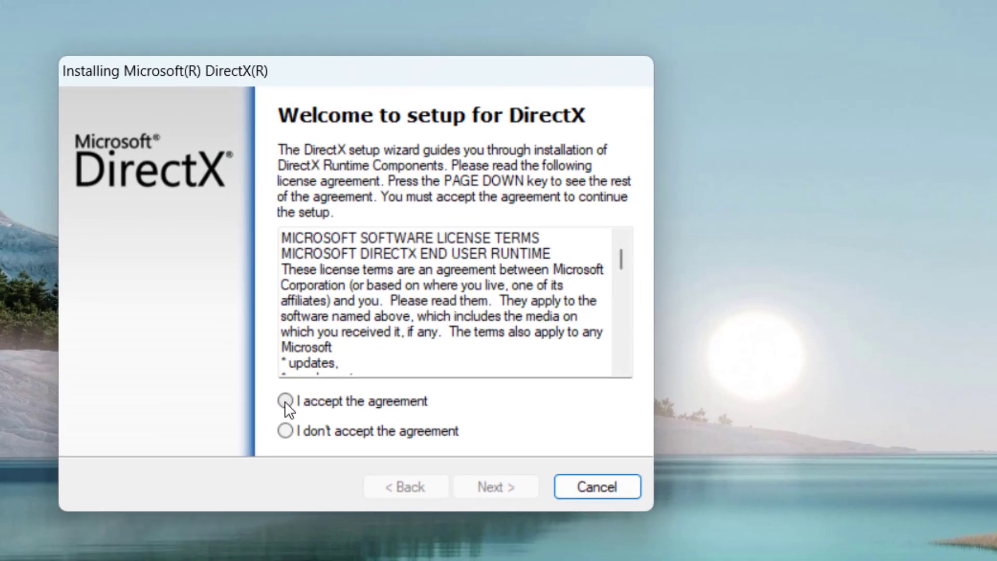
{"action": "left_click", "coordinate": [285, 400]}
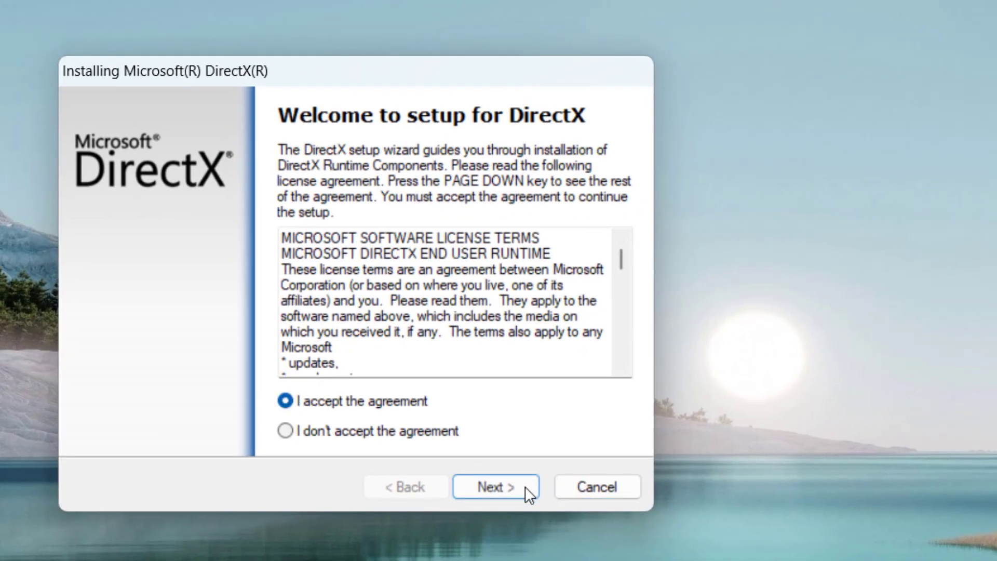
{"action": "left_click", "coordinate": [525, 486]}
{"action": "left_click", "coordinate": [527, 488]}
{"action": "left_click", "coordinate": [521, 485]}
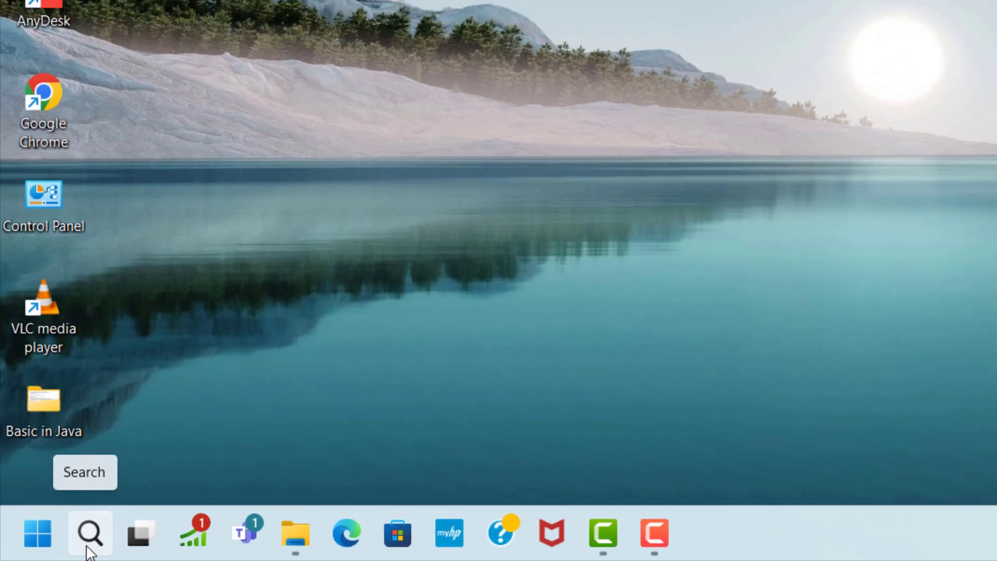
Search Windows for Device Manager, open it and expand the Display adapters category.
{"action": "left_click", "coordinate": [90, 547]}
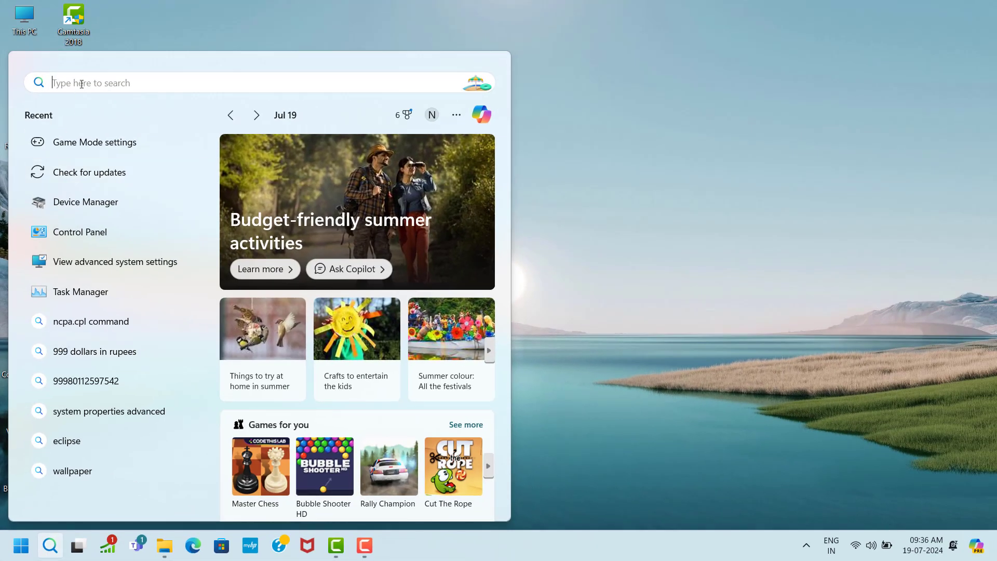
{"action": "type", "text": "dev"}
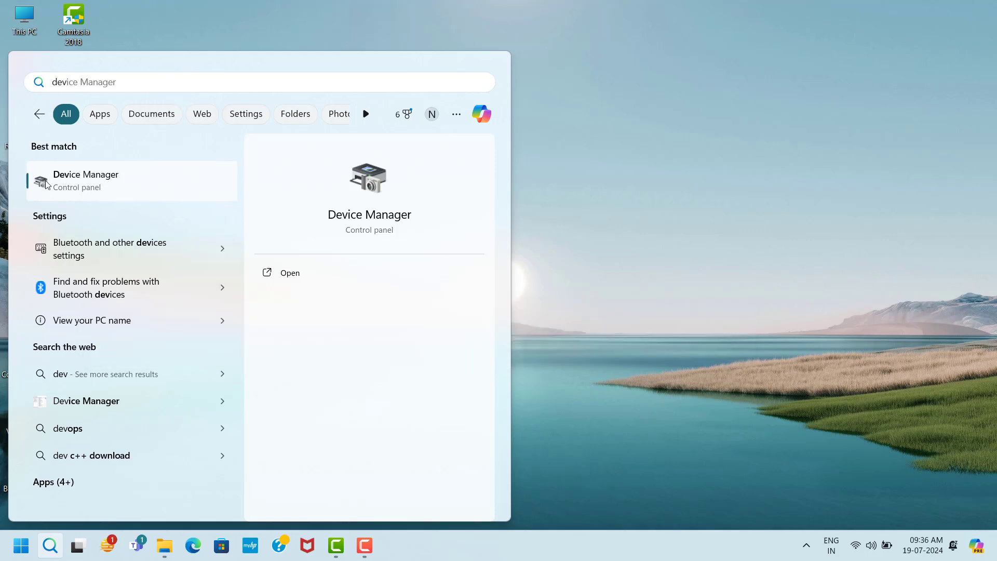
{"action": "left_click", "coordinate": [112, 185]}
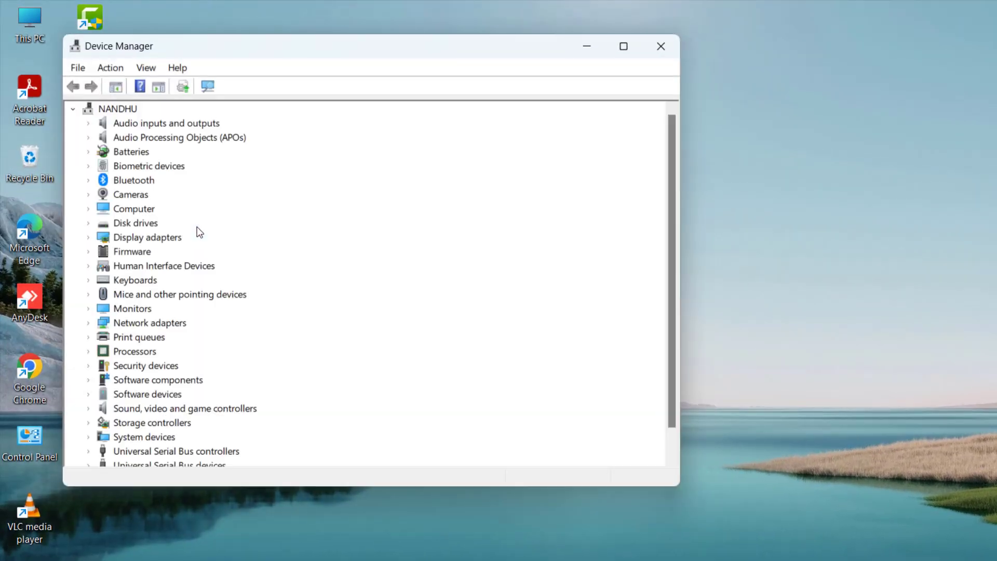
{"action": "left_click", "coordinate": [141, 240]}
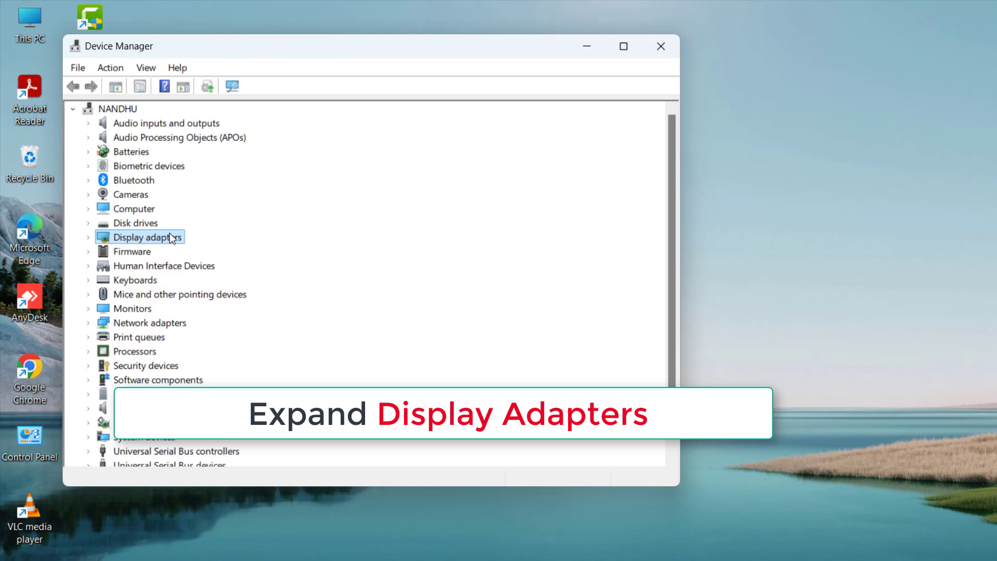
{"action": "left_click", "coordinate": [89, 239]}
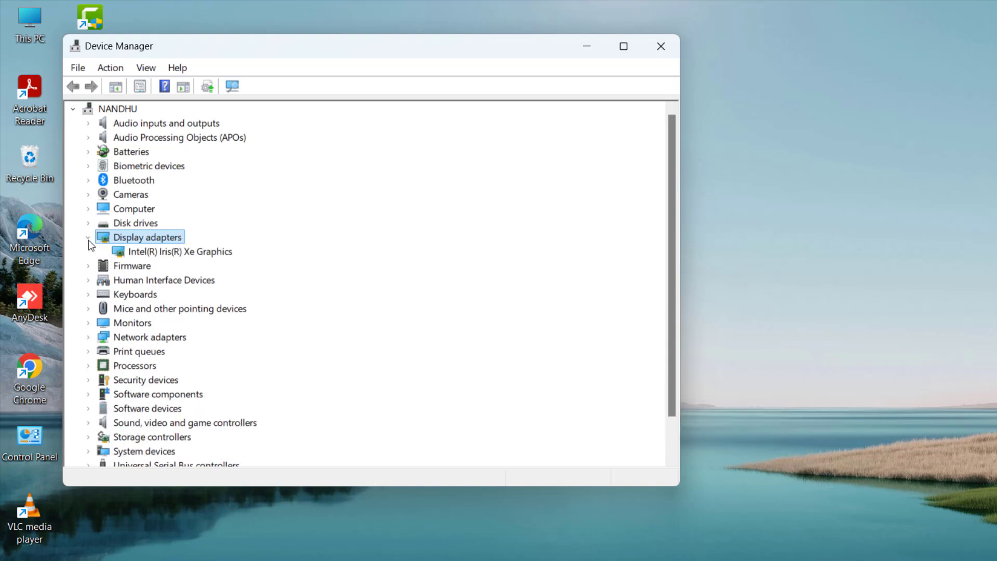
Update the Intel(R) Iris(R) Xe Graphics driver by browsing the computer and installing the Intel(R) Iris(R) Xe Graphics model from the list of available drivers.
{"action": "left_click", "coordinate": [119, 253]}
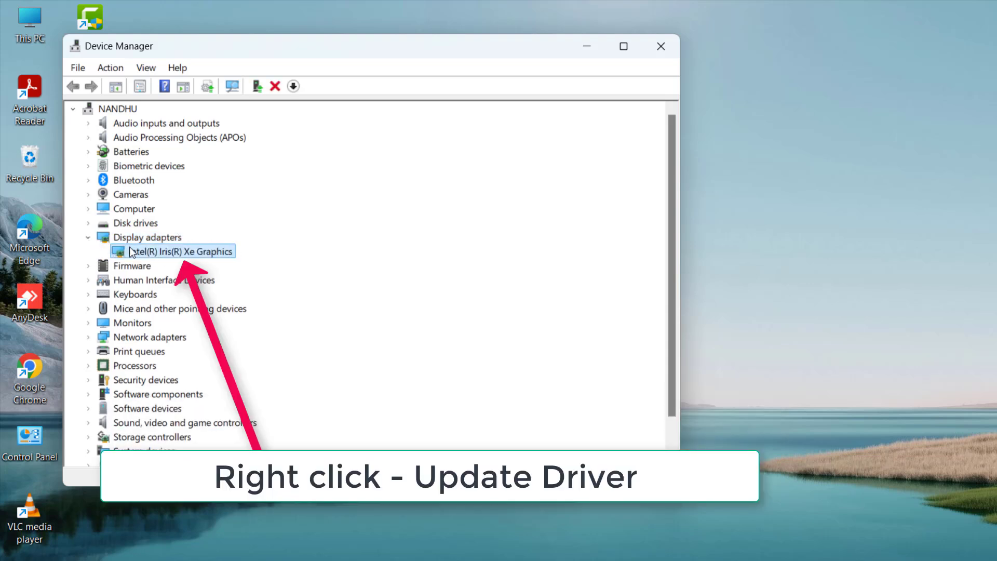
{"action": "right_click", "coordinate": [204, 253]}
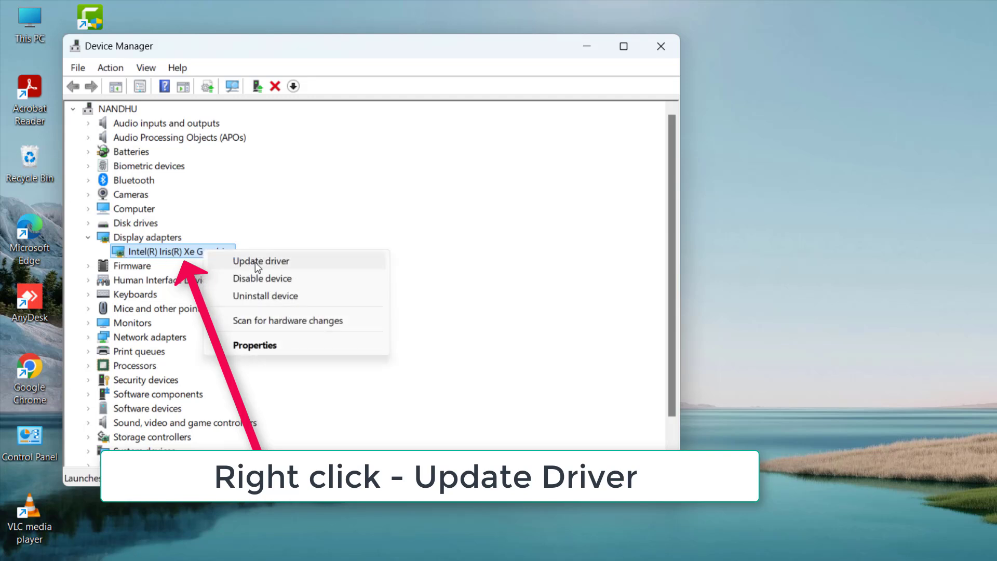
{"action": "left_click", "coordinate": [275, 260]}
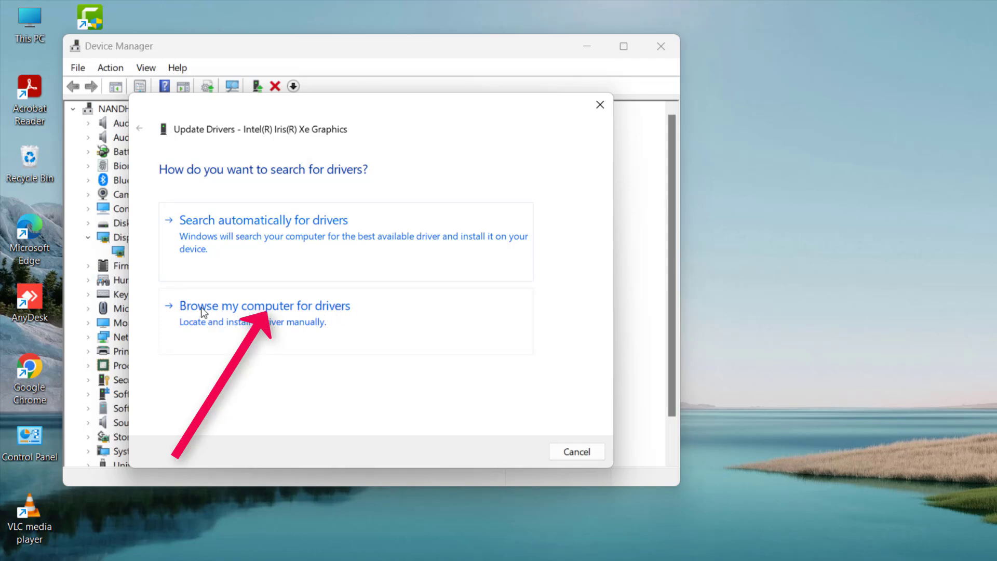
{"action": "left_click", "coordinate": [318, 317]}
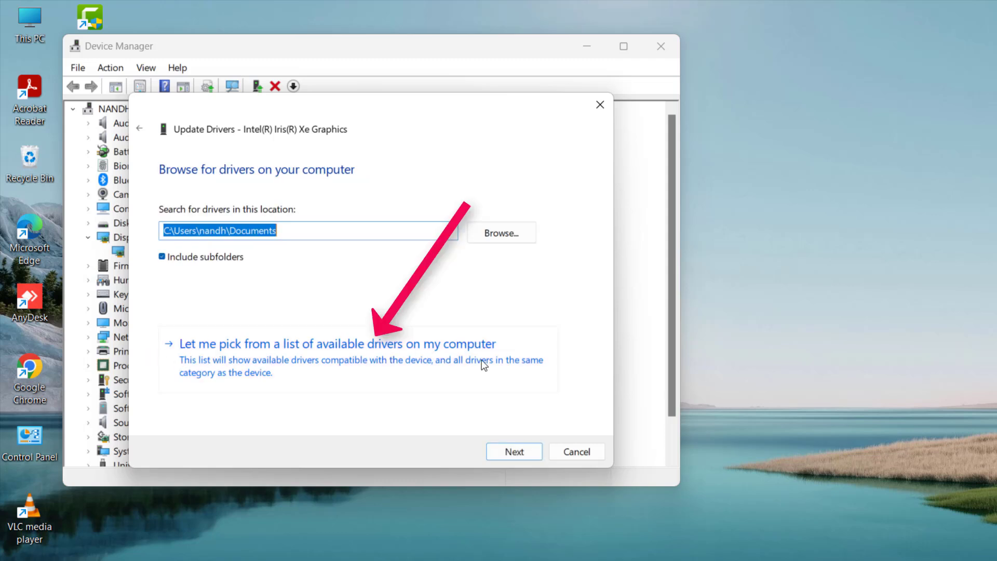
{"action": "left_click", "coordinate": [356, 358]}
{"action": "left_click", "coordinate": [261, 311]}
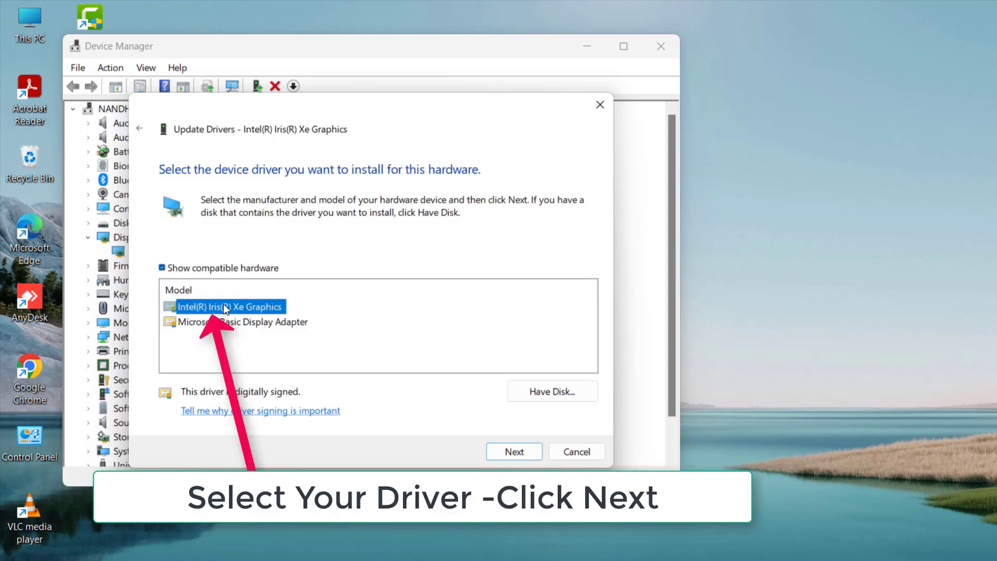
{"action": "left_click", "coordinate": [528, 450]}
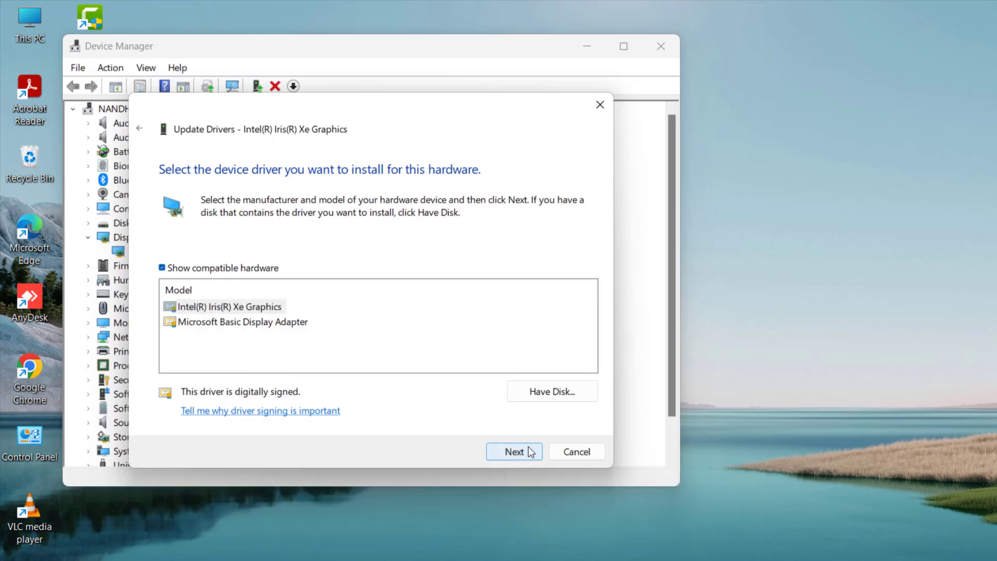